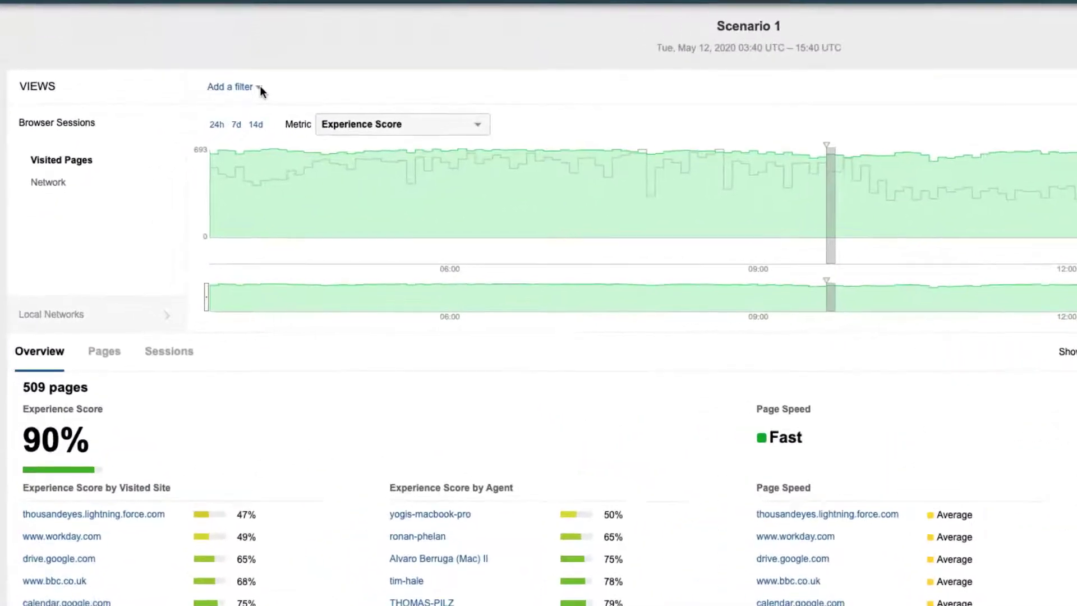
- Add an Agent filter limited to AcmeHero-BKY
click(259, 87)
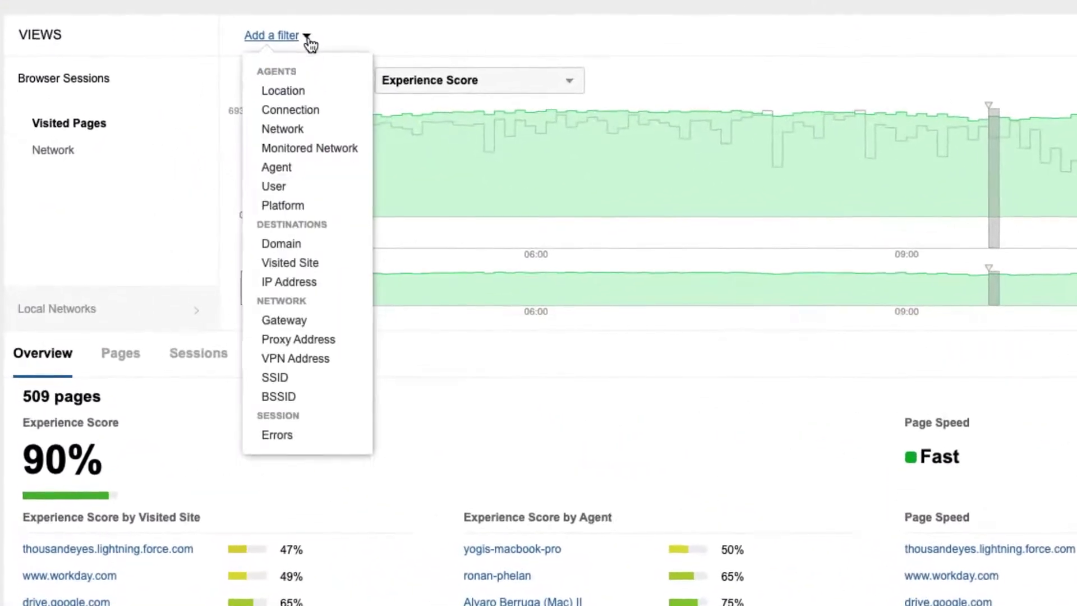
click(276, 167)
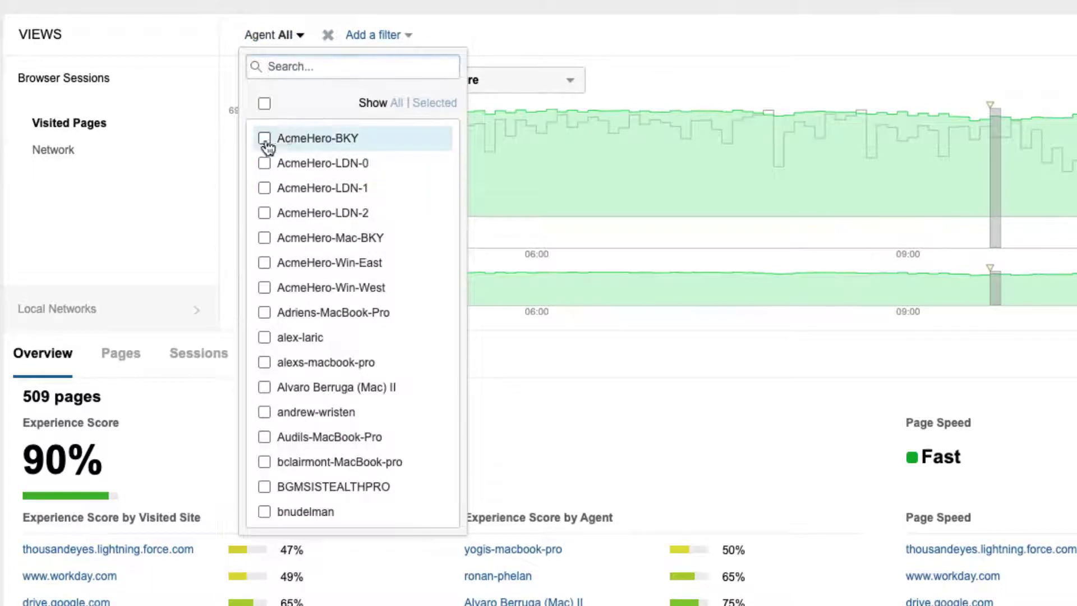
click(264, 138)
click(524, 38)
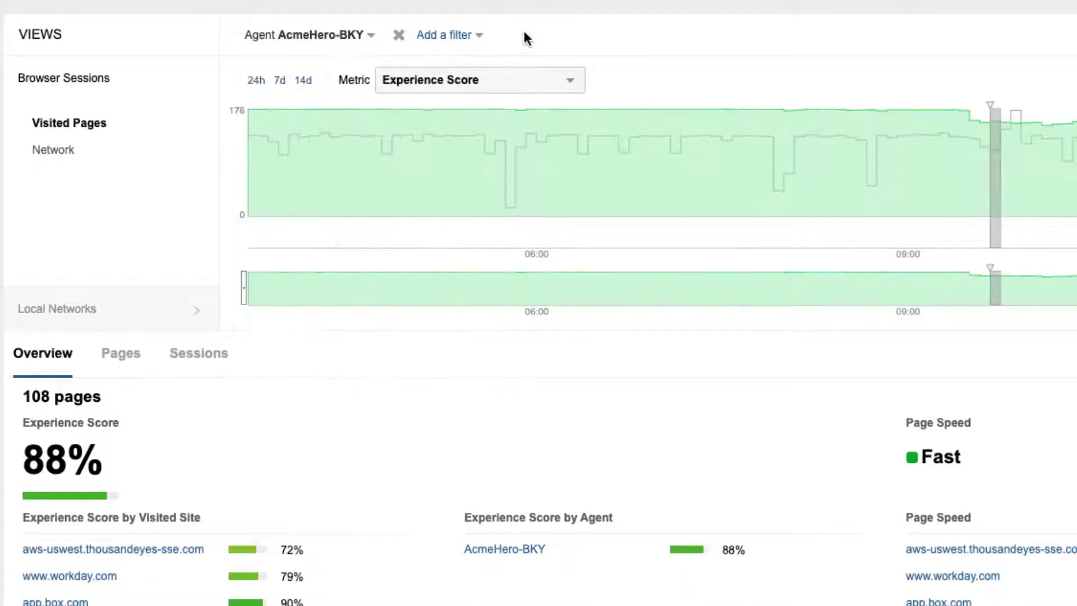
- Add a Domain filter for workday.com, leaving 2 pages at 79%
click(480, 37)
click(448, 241)
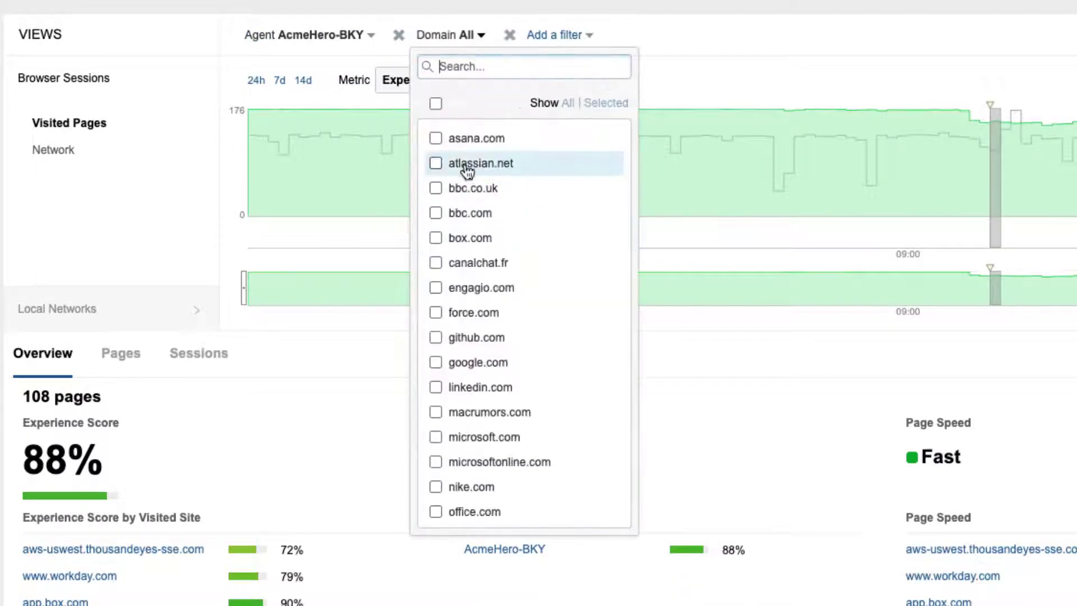
text(workday)
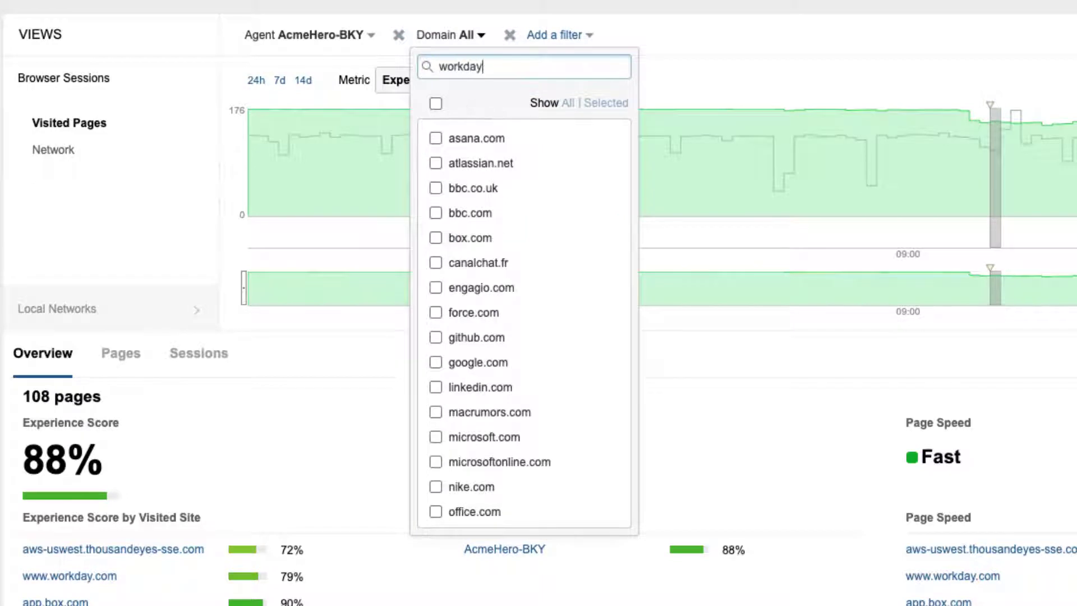
click(435, 138)
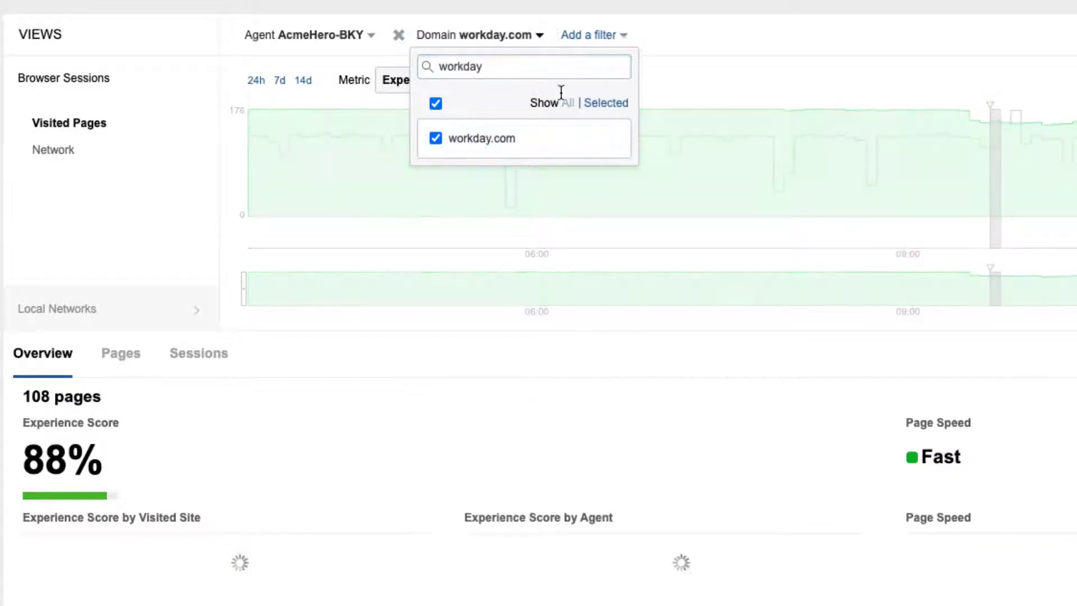
click(677, 53)
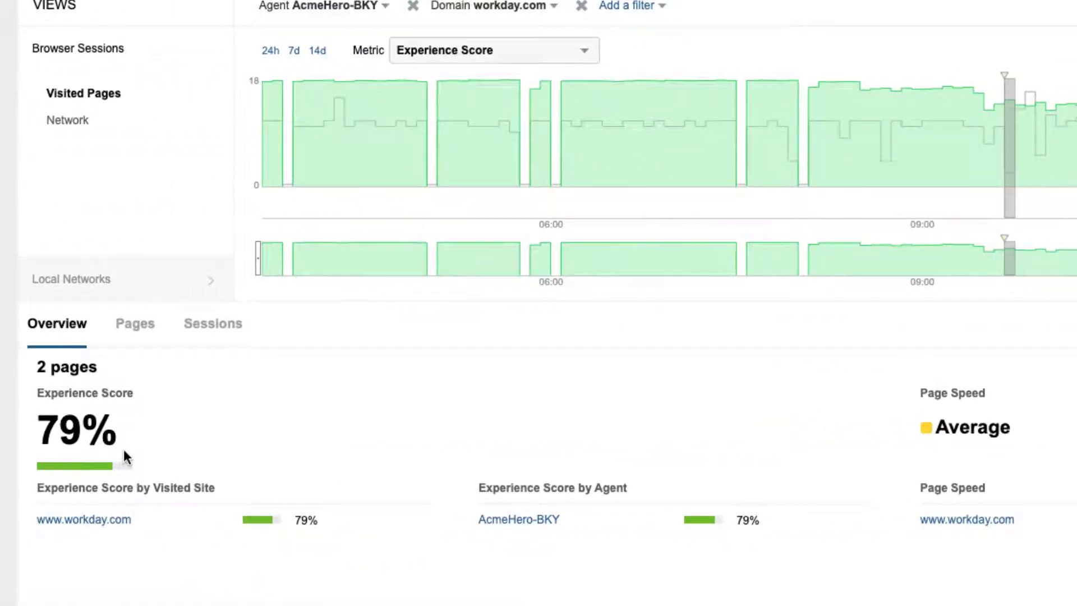
- Chart Page Load Time and step the window back two intervals to May 12, 09:30–09:35 UTC
click(443, 59)
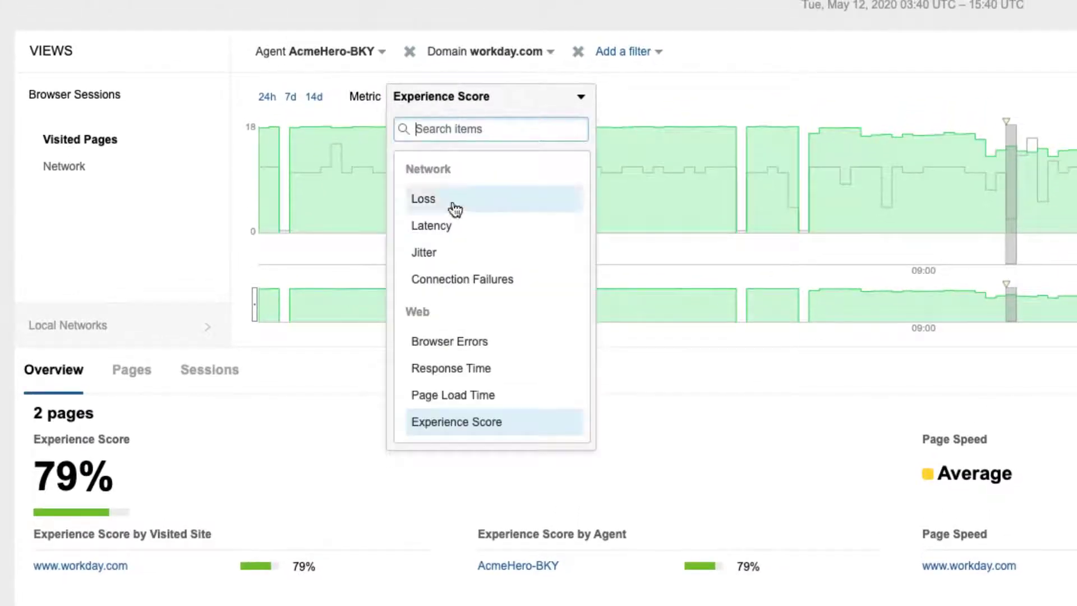
click(447, 395)
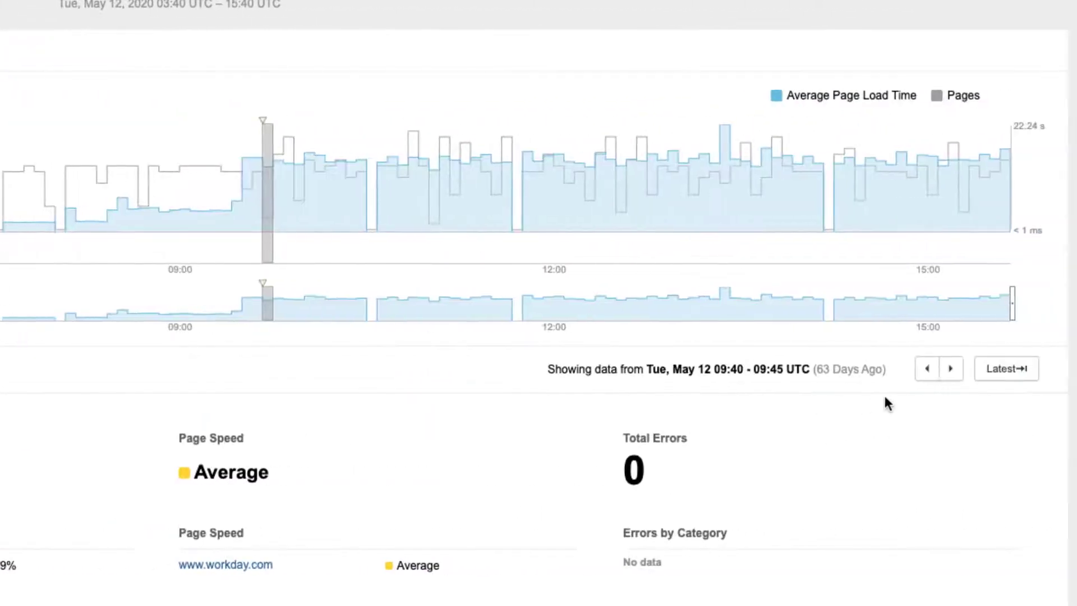
click(926, 372)
click(926, 373)
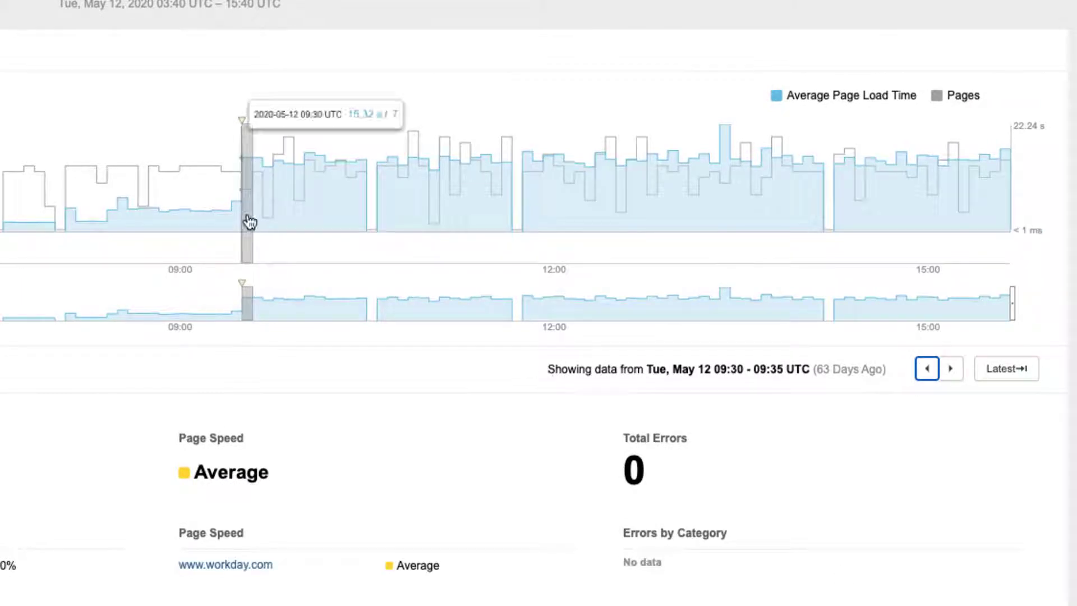
mouse_move(240, 224)
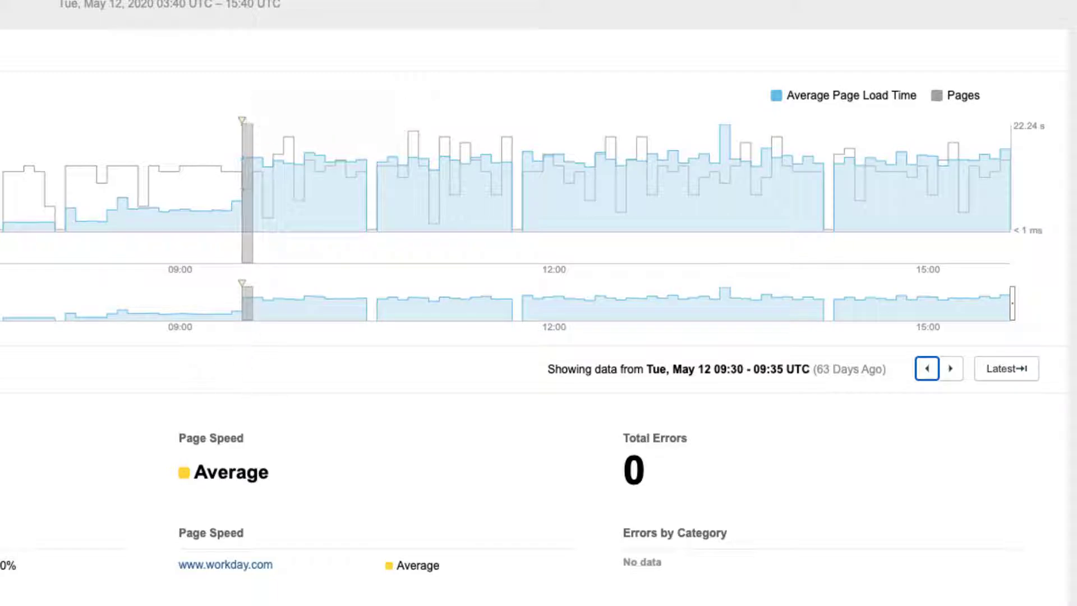
click(250, 565)
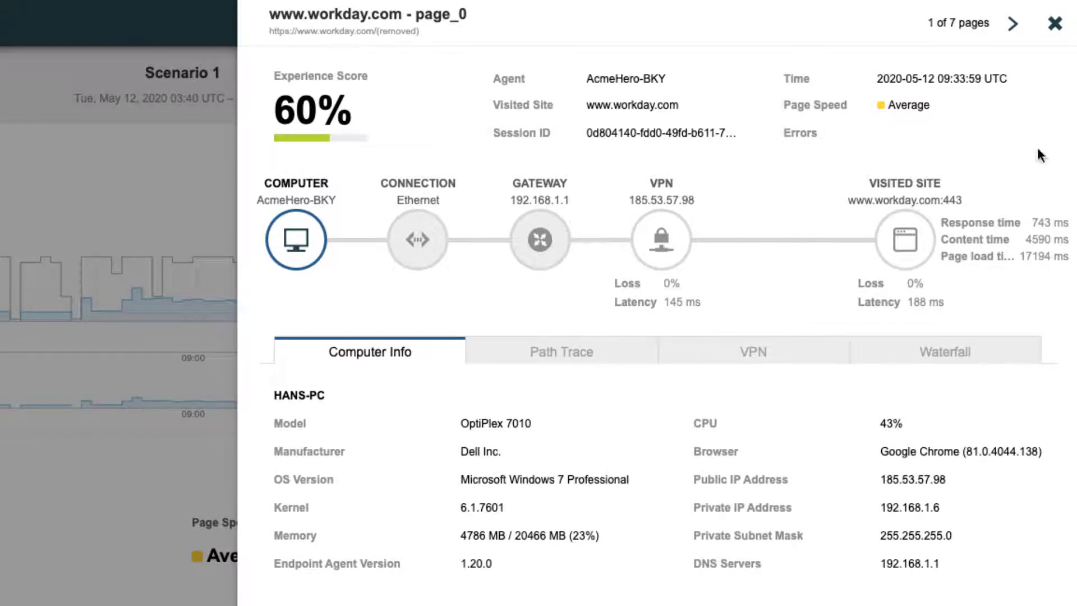
key(Escape)
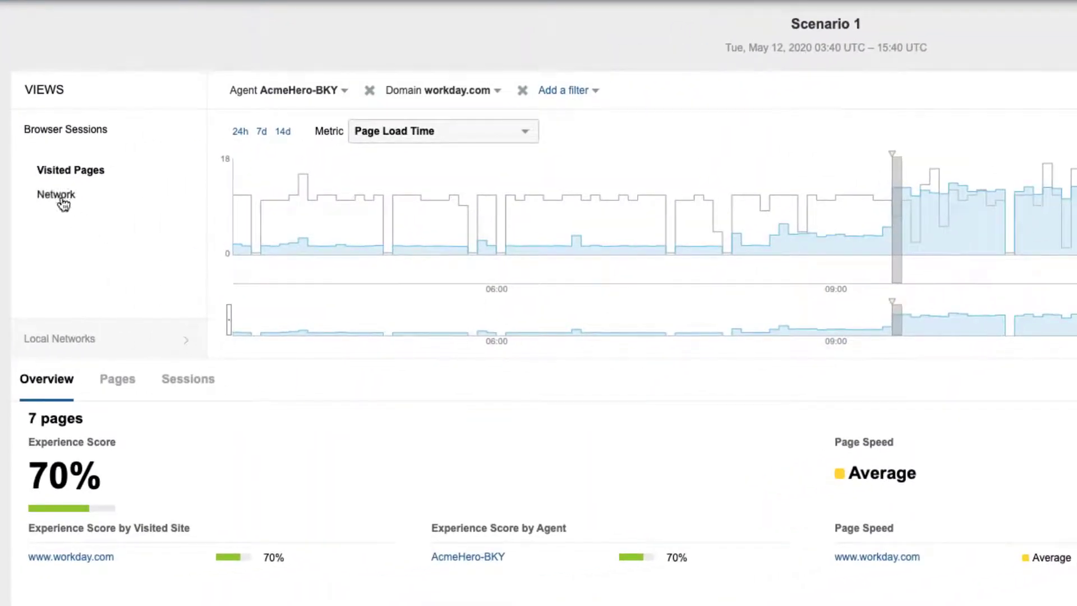
- In the Network view, select the 08:25–08:30 interval and open Local Networks access topology
click(62, 199)
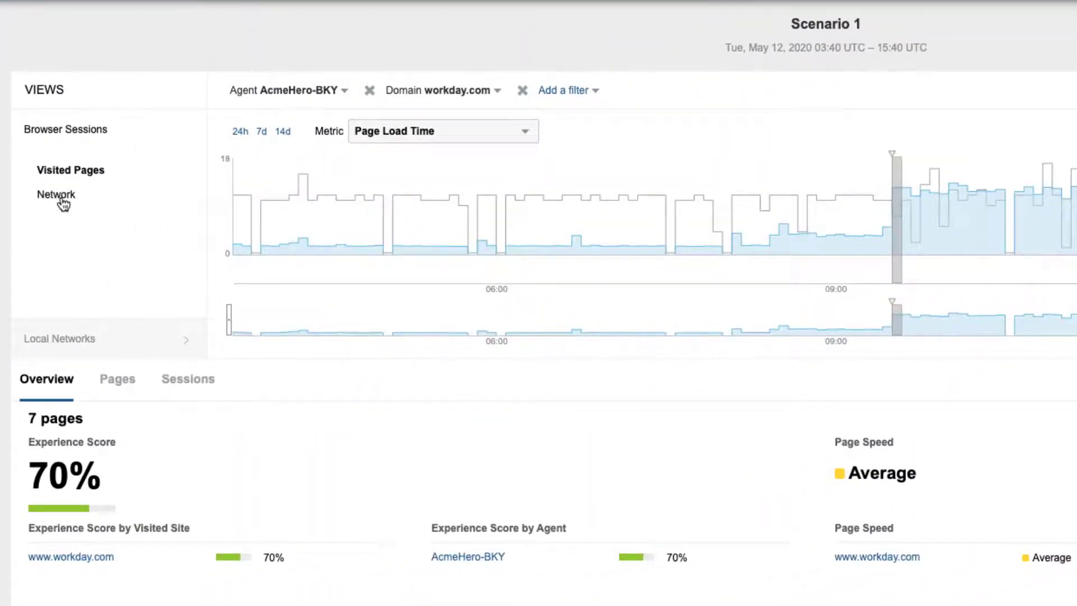
click(381, 141)
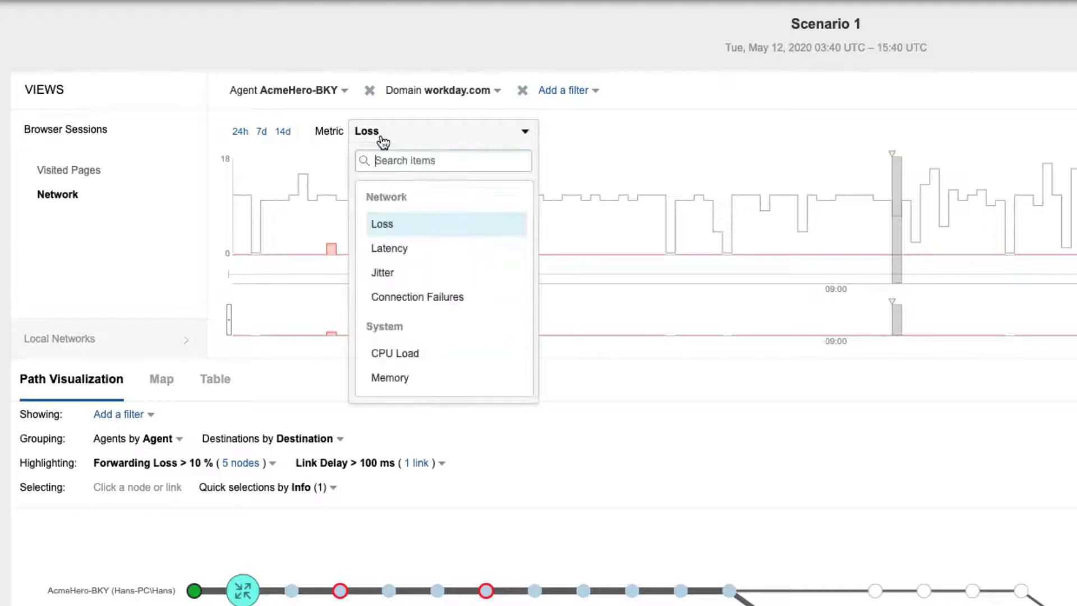
click(380, 250)
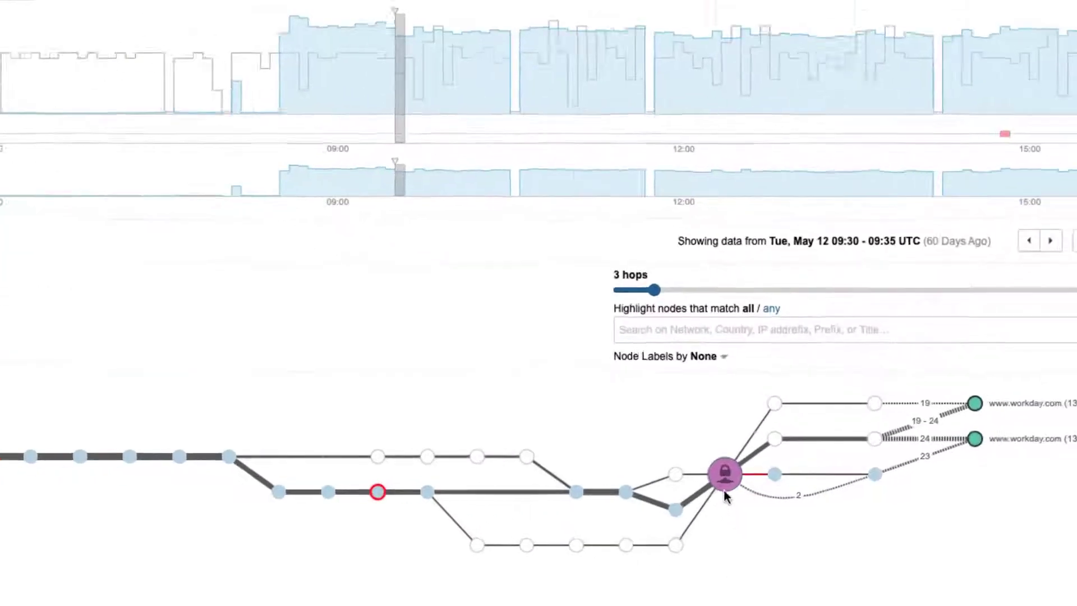
mouse_move(930, 484)
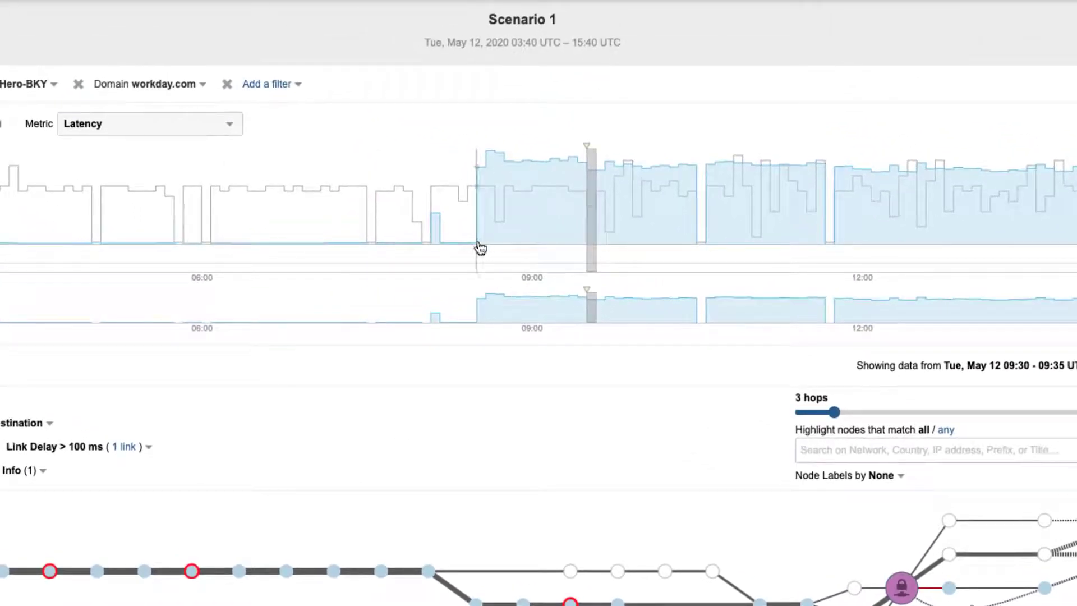
click(473, 247)
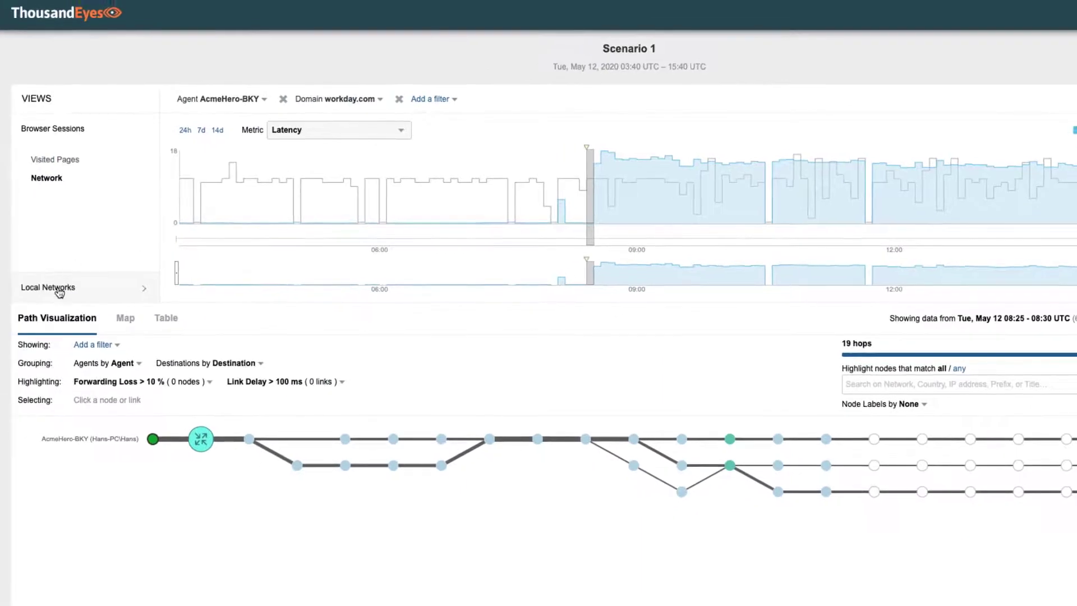
click(59, 289)
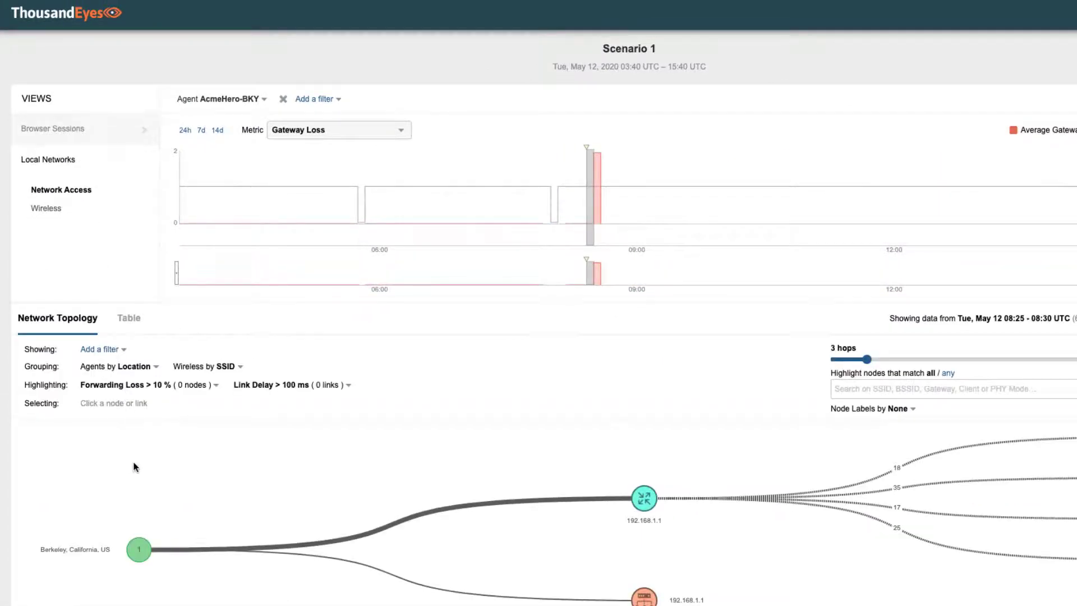
- Inspect the VPN gateway nodes, from 185.53.57.98 to 52.8.169.142 (0% loss, 2 ms)
scroll(134, 467, down, 3)
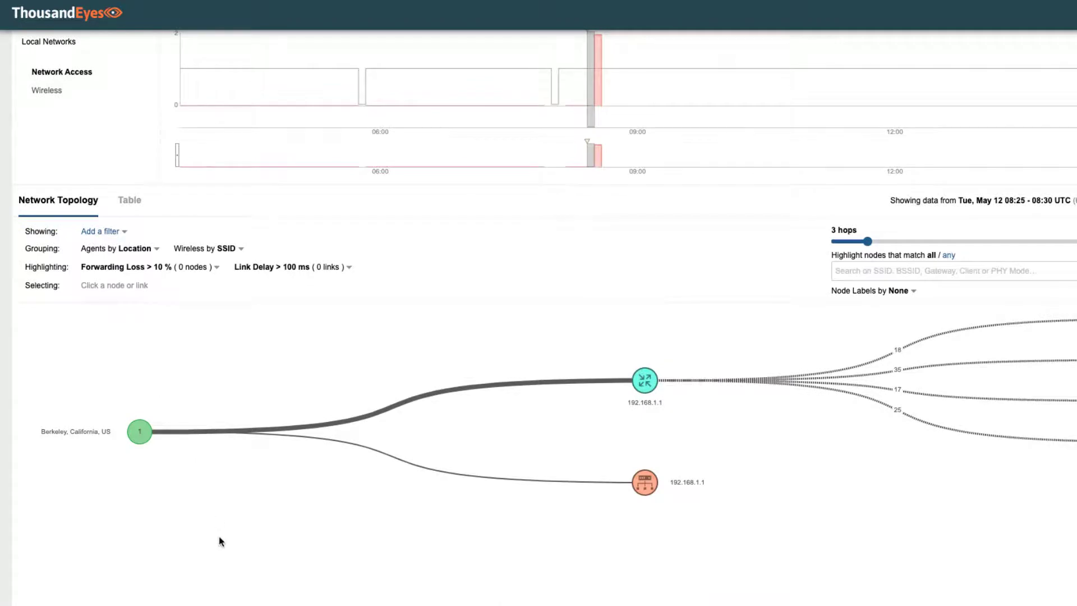
scroll(220, 537, down, 1)
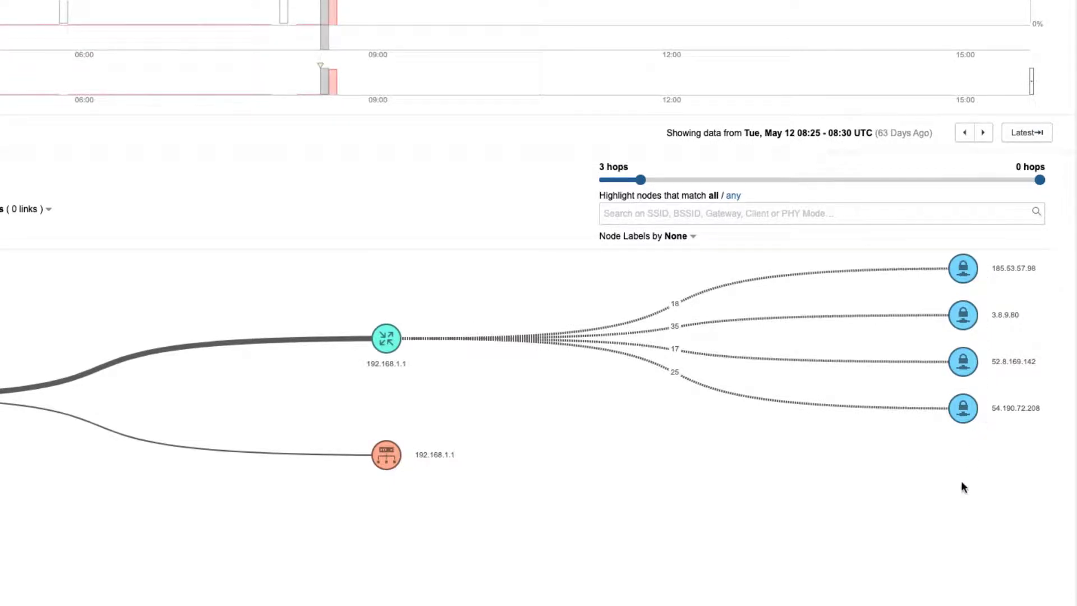
click(966, 277)
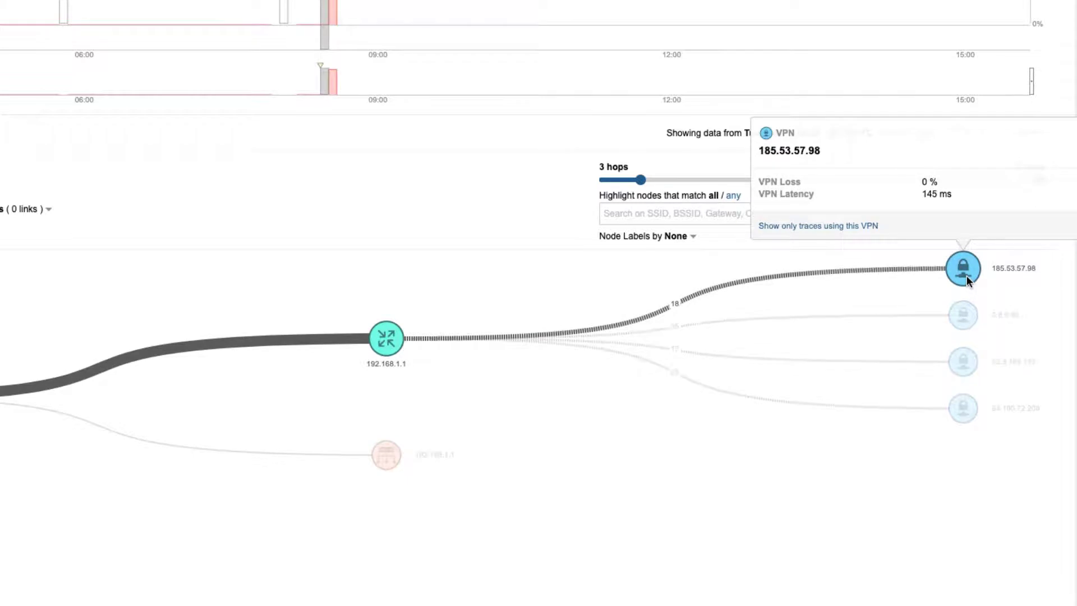
mouse_move(966, 370)
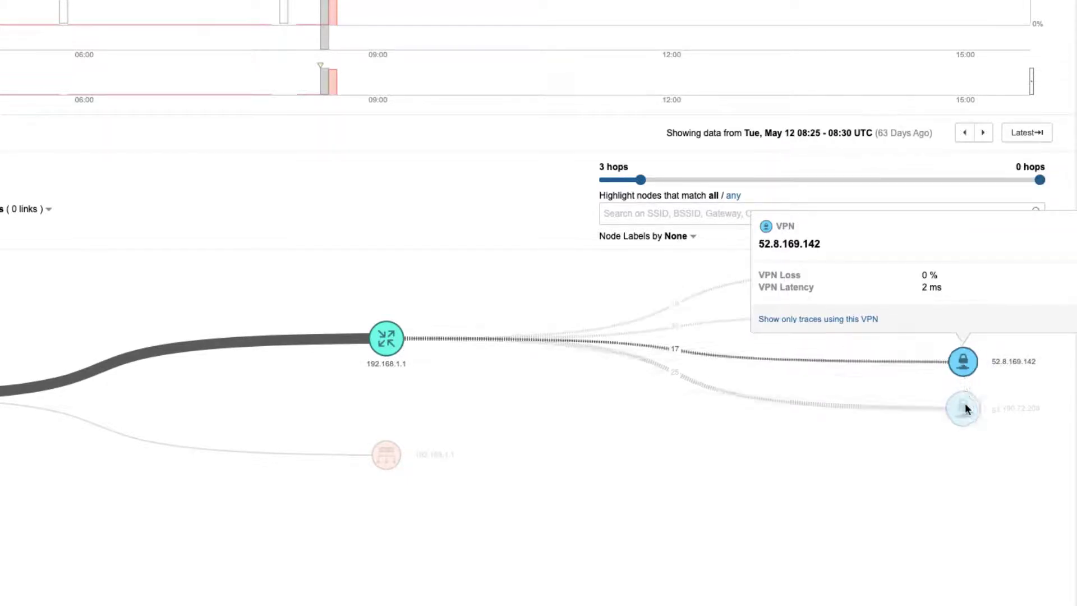
mouse_move(965, 410)
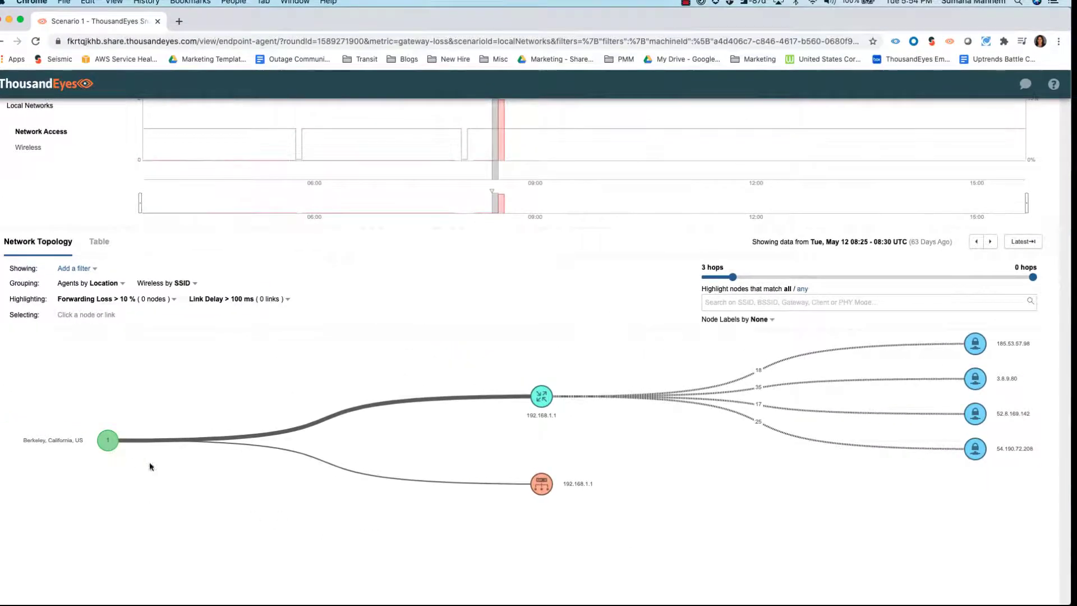
mouse_move(979, 422)
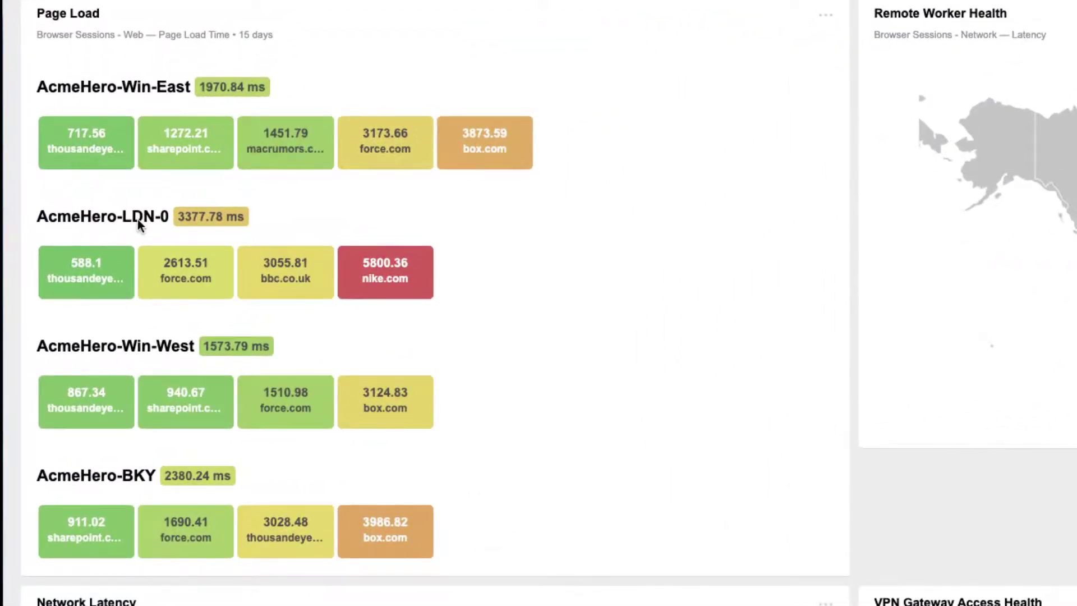
- Open AcmeHero-LDN-0's nike.com pages and review the nike.com and force.com session details
click(379, 281)
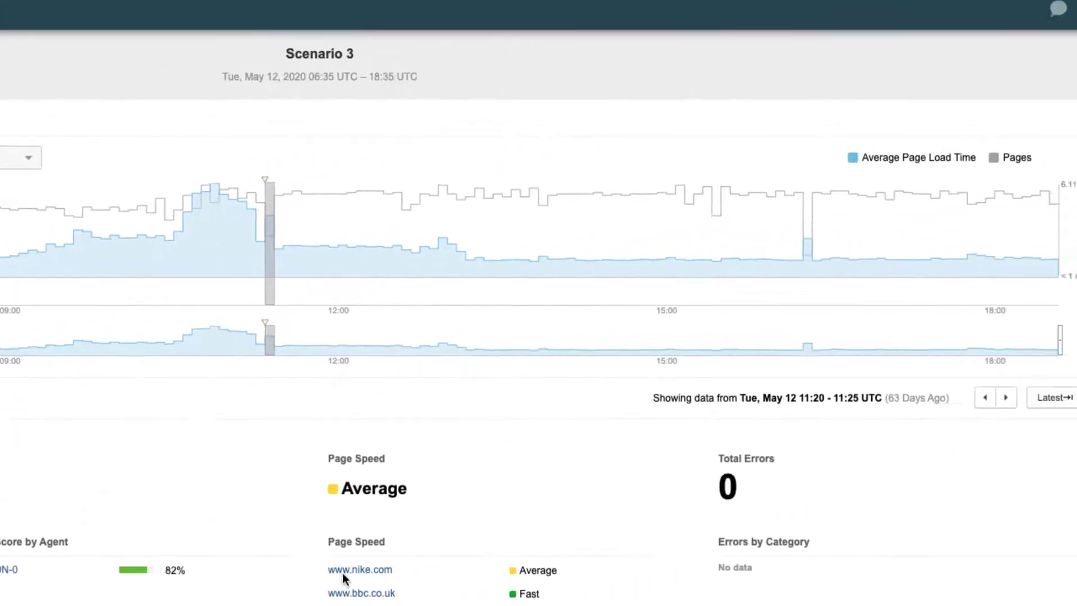
click(828, 402)
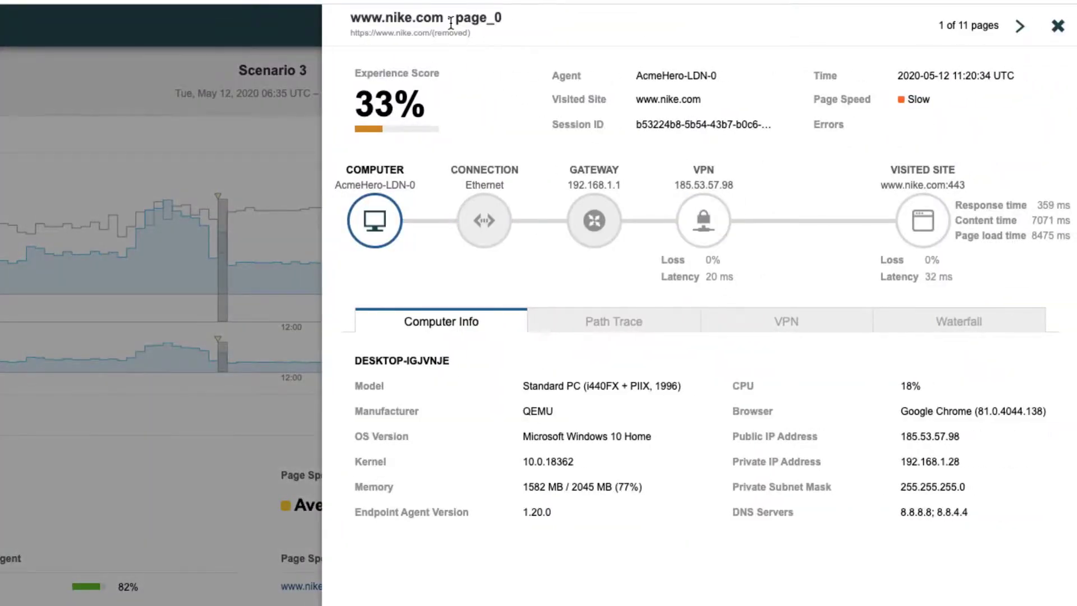
click(1058, 26)
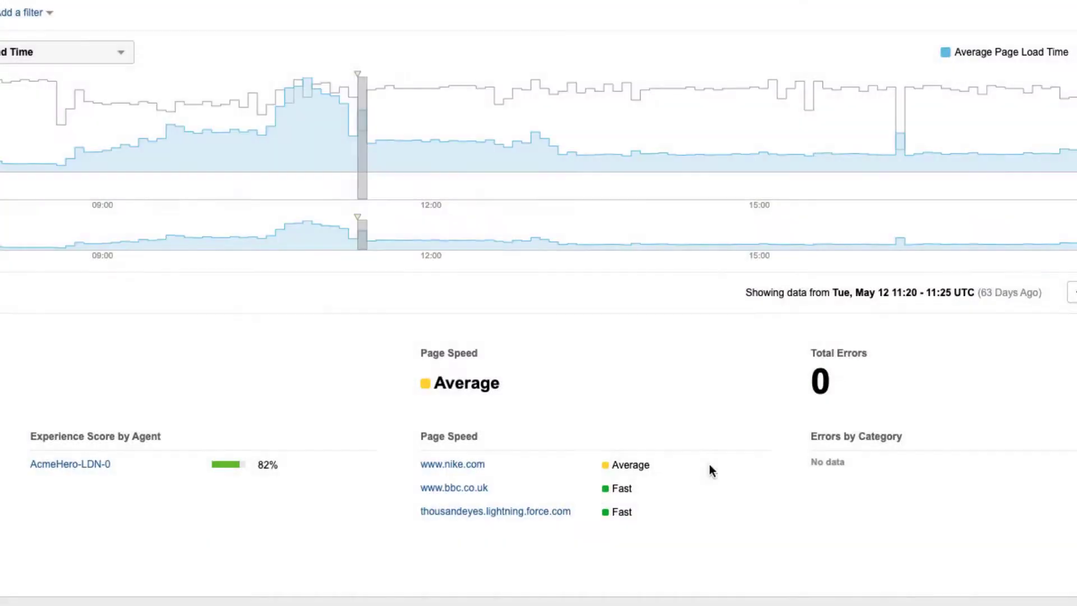
click(538, 512)
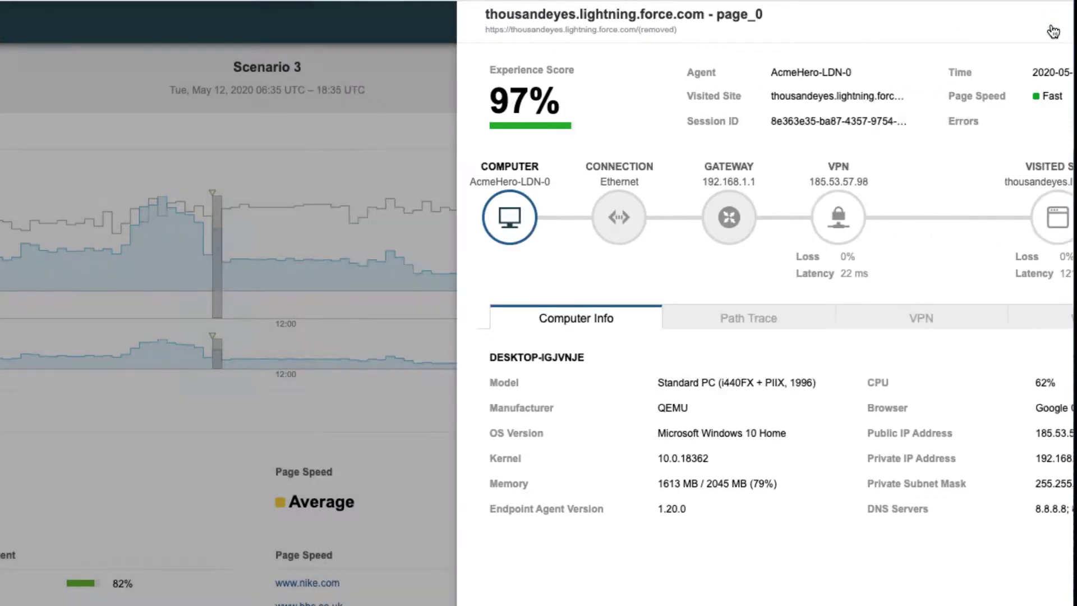
click(1051, 25)
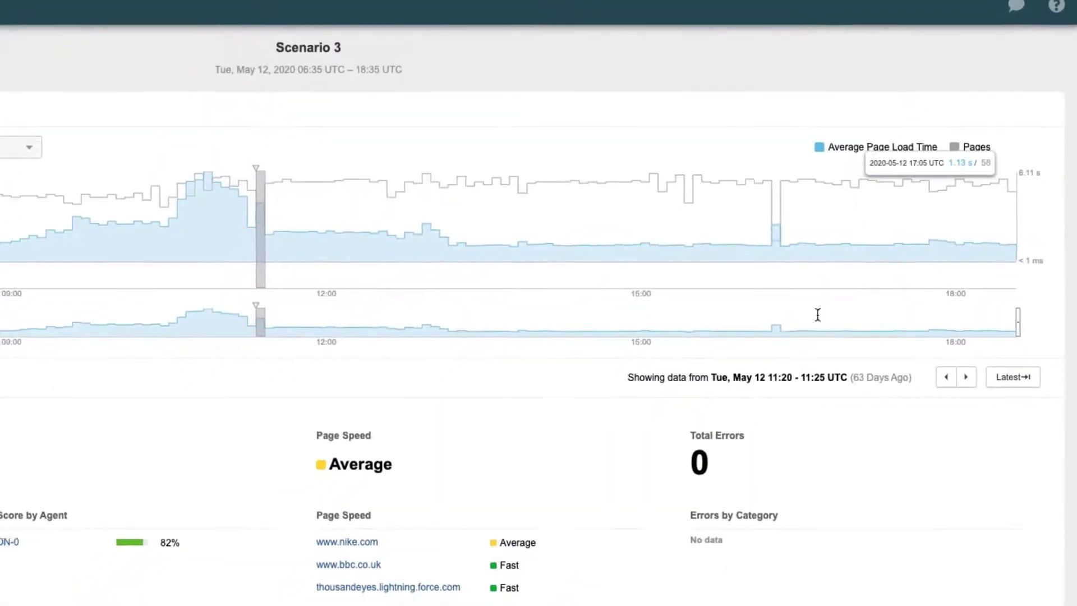
- Show AcmeHero-LDN-0's Network path visualization for 11:15–11:20 UTC
click(969, 321)
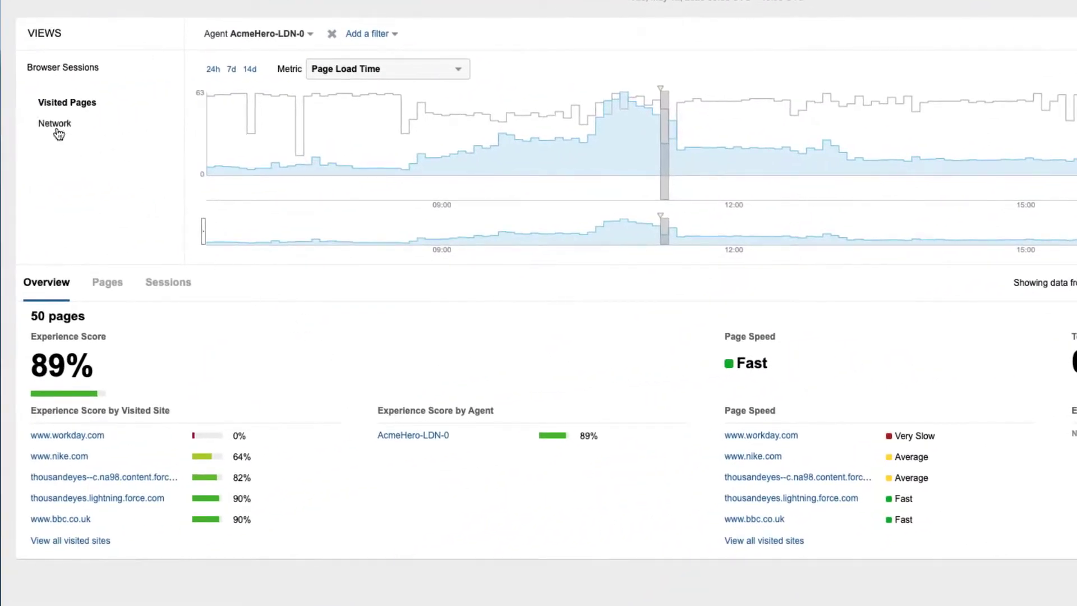
click(55, 124)
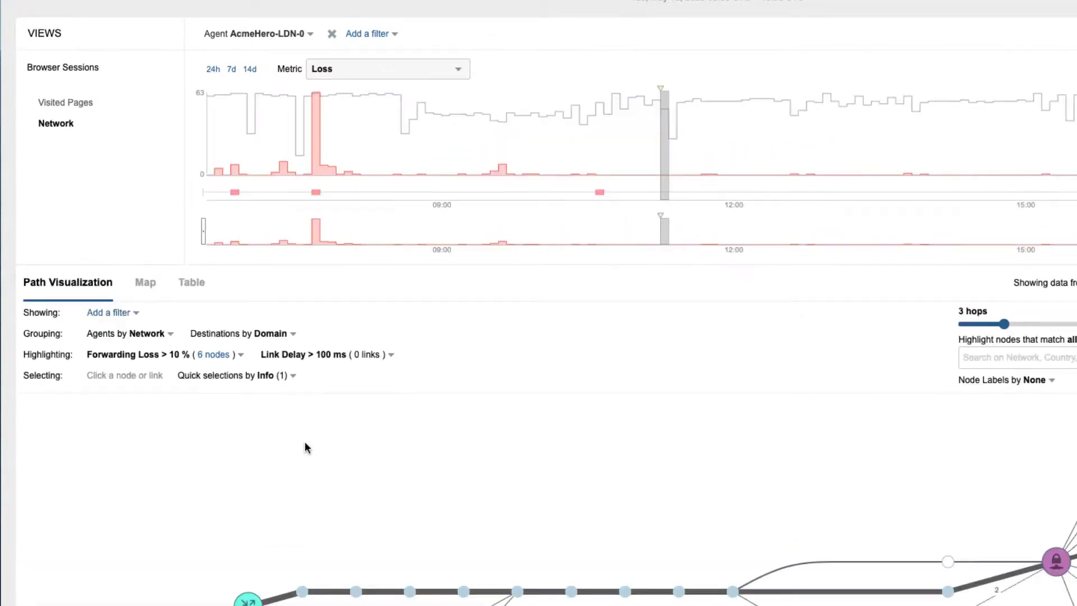
scroll(304, 441, down, 4)
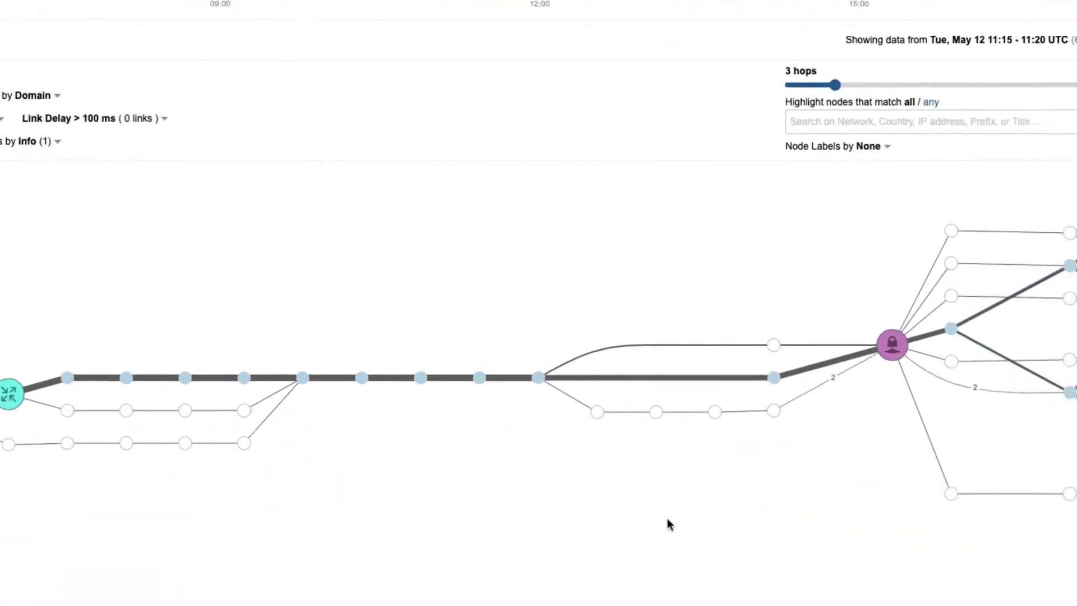